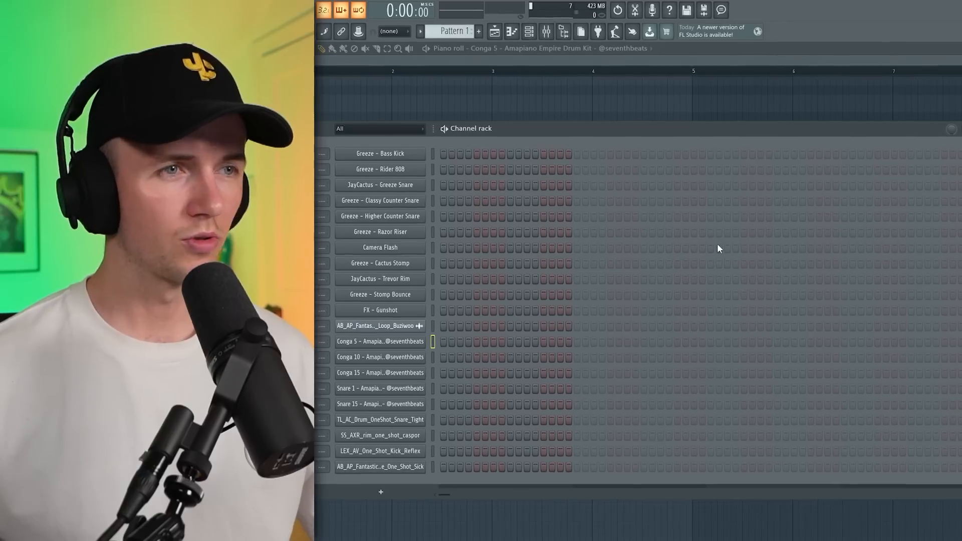
Step: Program the congas with Conga 5 on step 1, Conga 10 on step 4, and Conga 15 on steps 5 and 7
left_click(445, 342)
left_click(485, 355)
left_click(494, 371)
left_click(520, 371)
key("space")
right_click(546, 372)
left_click(537, 372)
key("space")
key("space")
Step: Add Snare 1 on step 11, Snare 15 and the SS_AXR rim on step 13, and the AB_AP_Fantastic one-shot on steps 3 and 10
left_click(608, 386)
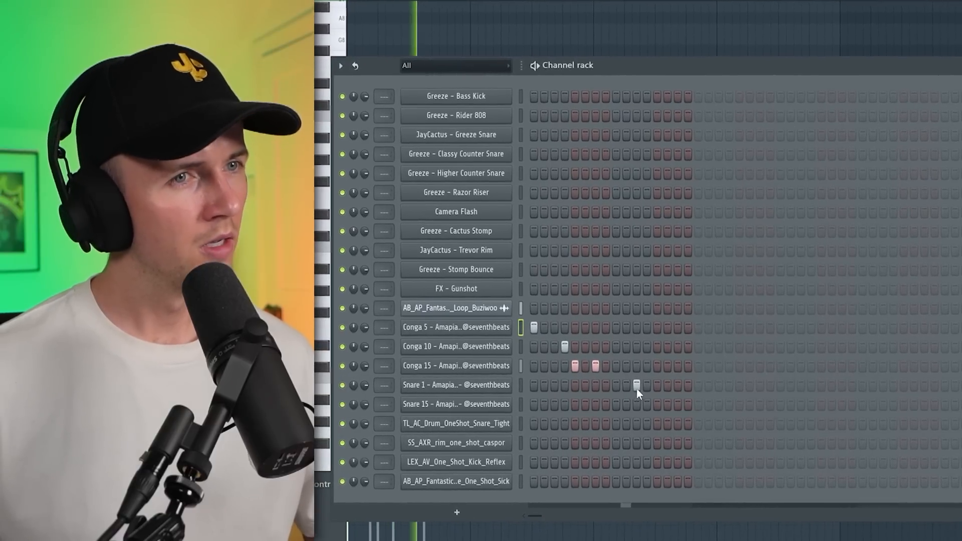
left_click(666, 405)
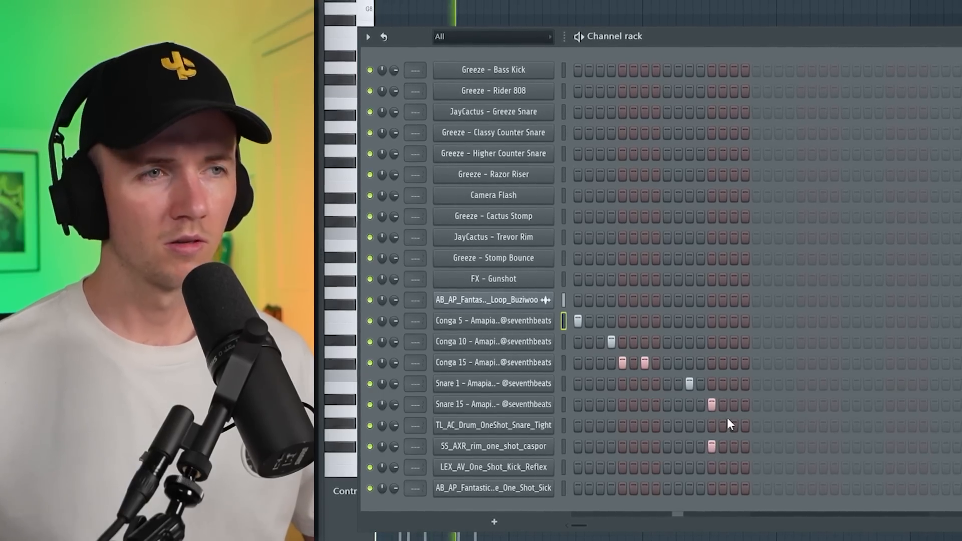
left_click(678, 487)
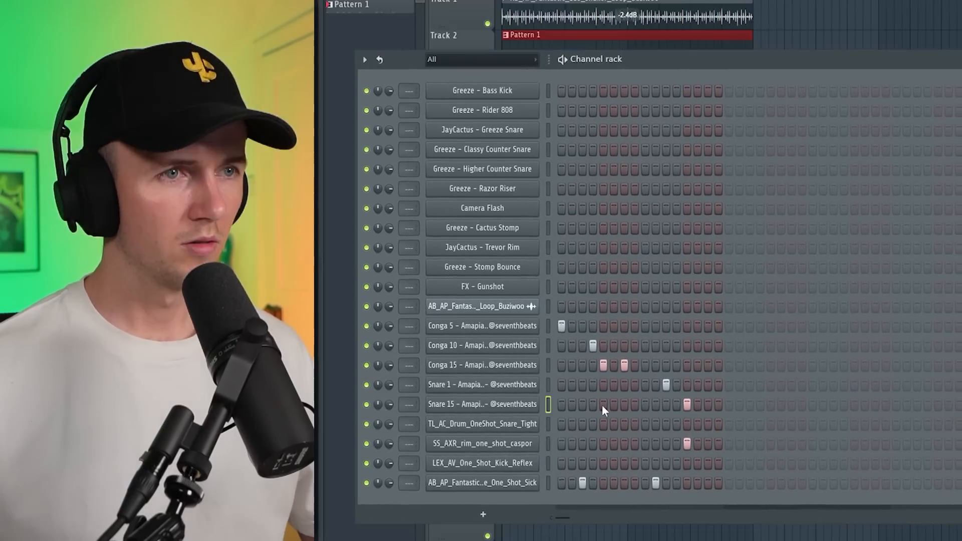
Step: Add hits on steps 5 and 7 for both Snare 15 and TL_AC_Drum_OneShot_Snare_Tight
left_click(603, 405)
key("space")
left_click(624, 405)
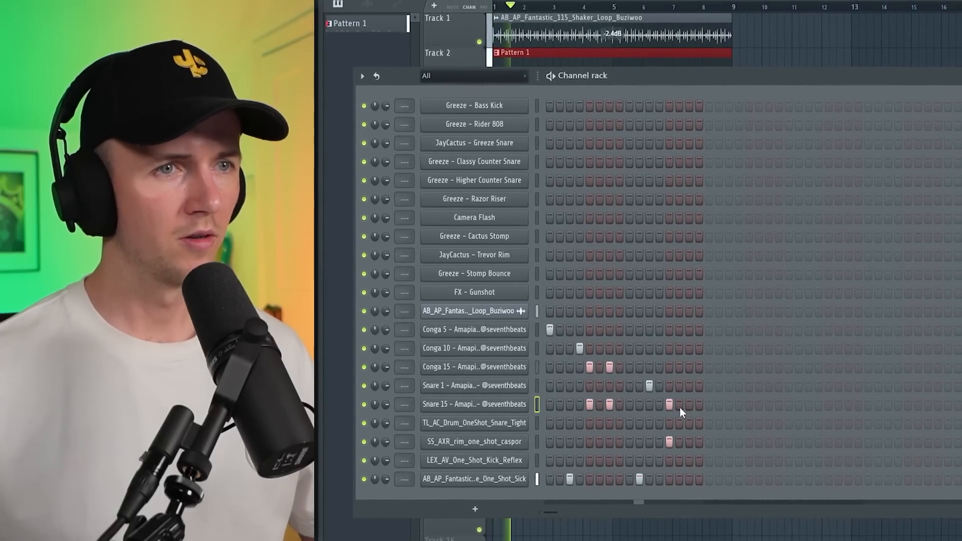
left_click(575, 422)
left_click(594, 422)
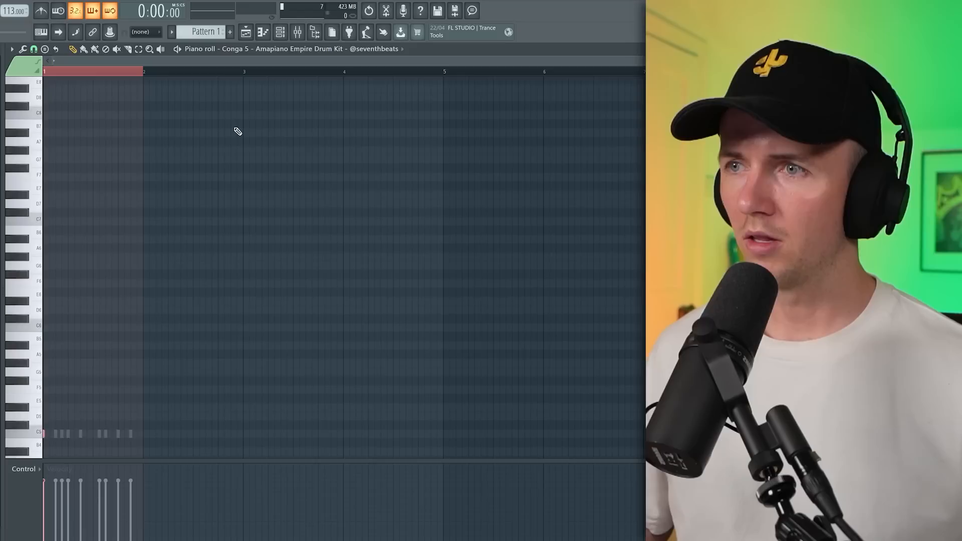
Step: Duplicate the one-bar drum pattern until it fills four bars
key("ctrl+b")
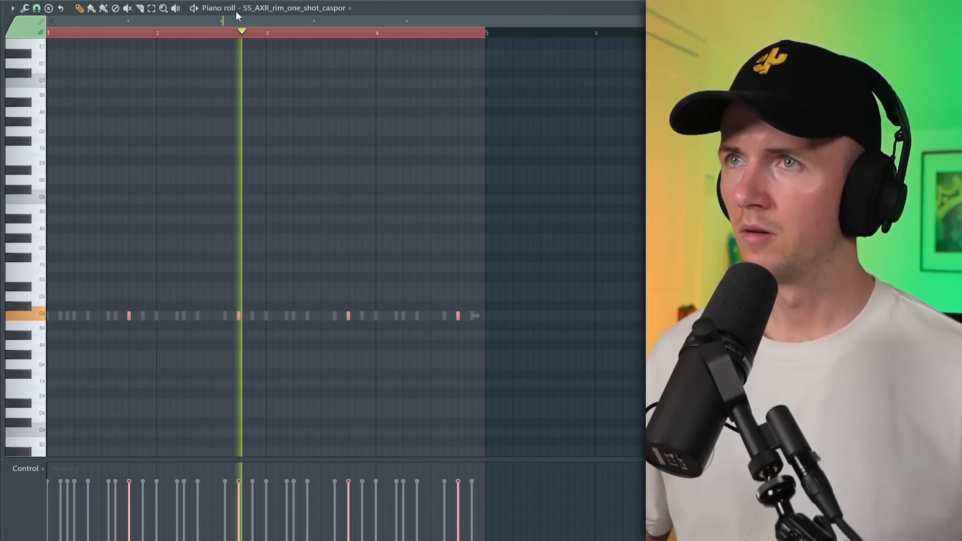
left_click_drag(309, 37, 188, 38)
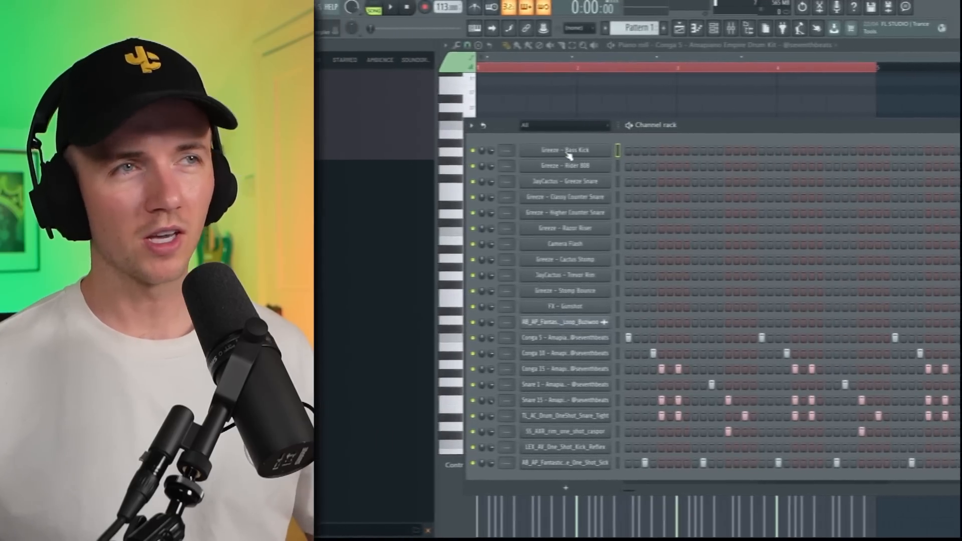
Step: Check the Greeze – Bass Kick sampler settings and fill the LEX_AV_One_Shot_Kick_Reflex channel with a hit every 4 steps
left_click(588, 160)
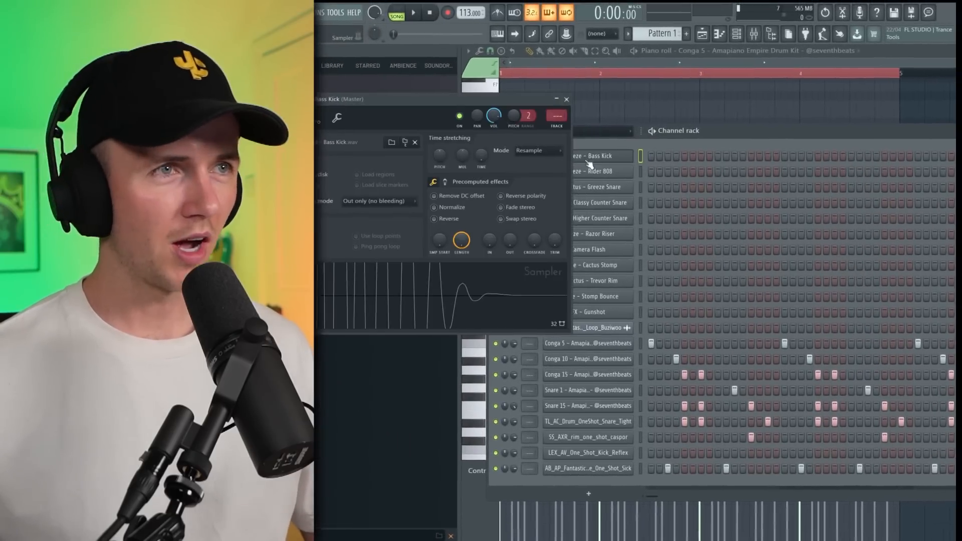
left_click(445, 182)
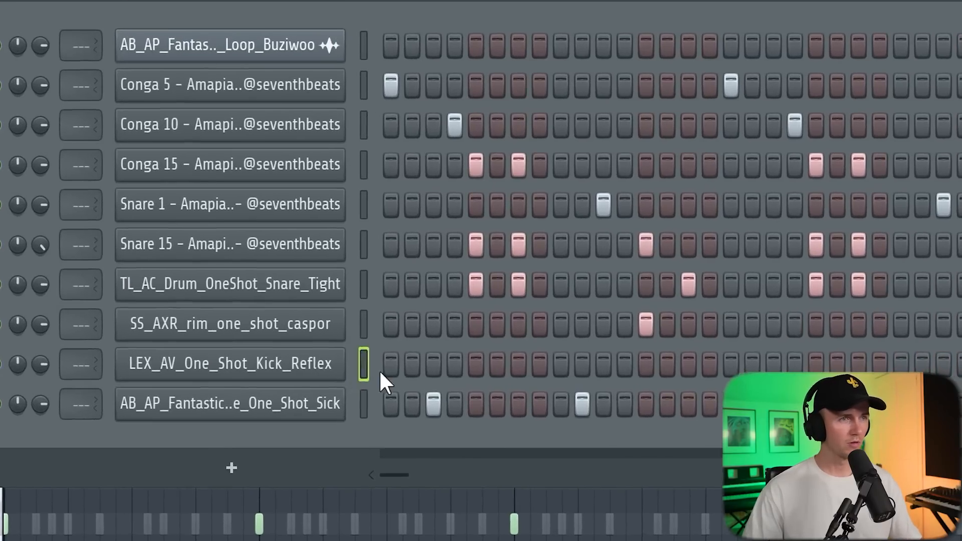
right_click(376, 369)
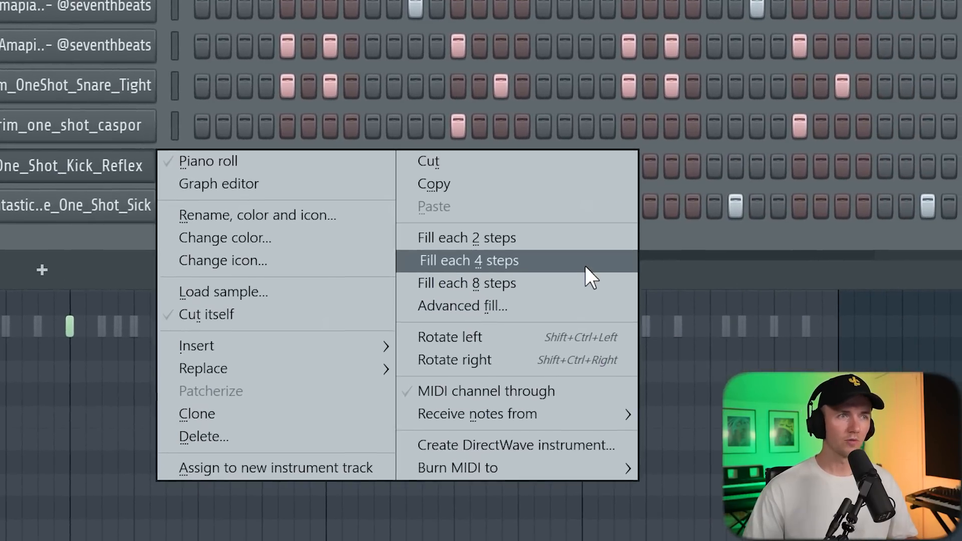
left_click(602, 277)
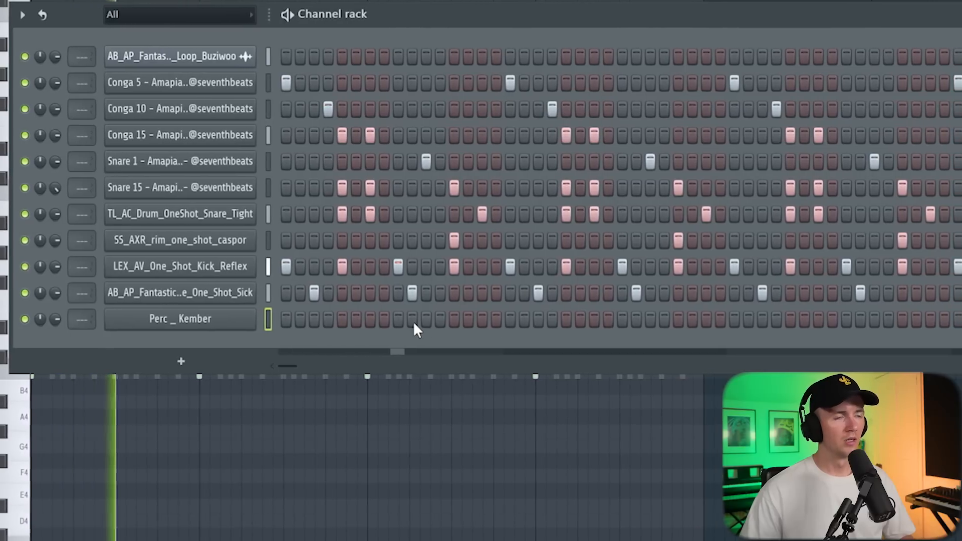
Step: Place a single Perc _ Kember hit on step 26
left_click(599, 320)
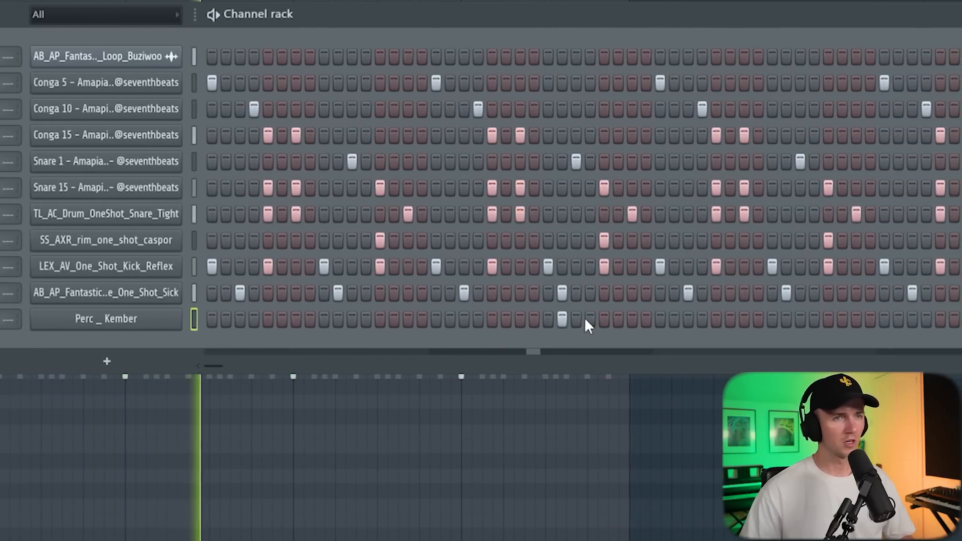
left_click(375, 319)
right_click(301, 319)
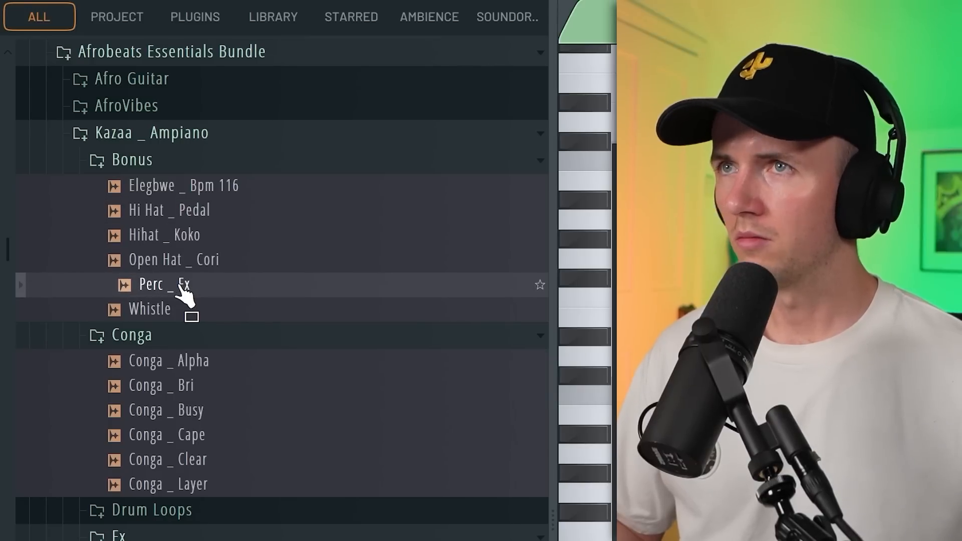
Step: Add the Perc _ Fx sample from the Kazaa _ Ampiano Bonus folder to playlist Track 3, midway through bar 4
left_click_drag(164, 285, 343, 244)
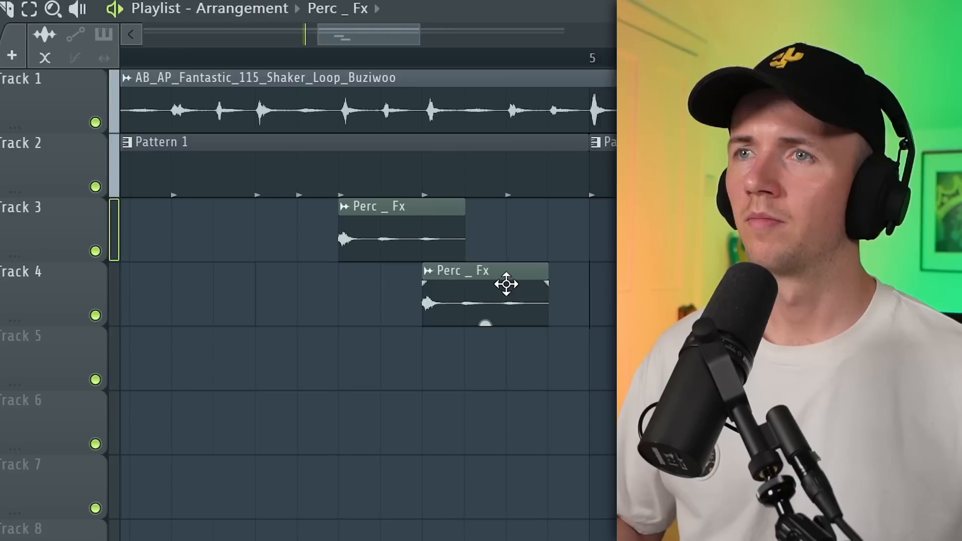
right_click(507, 283)
left_click_drag(402, 260, 402, 279)
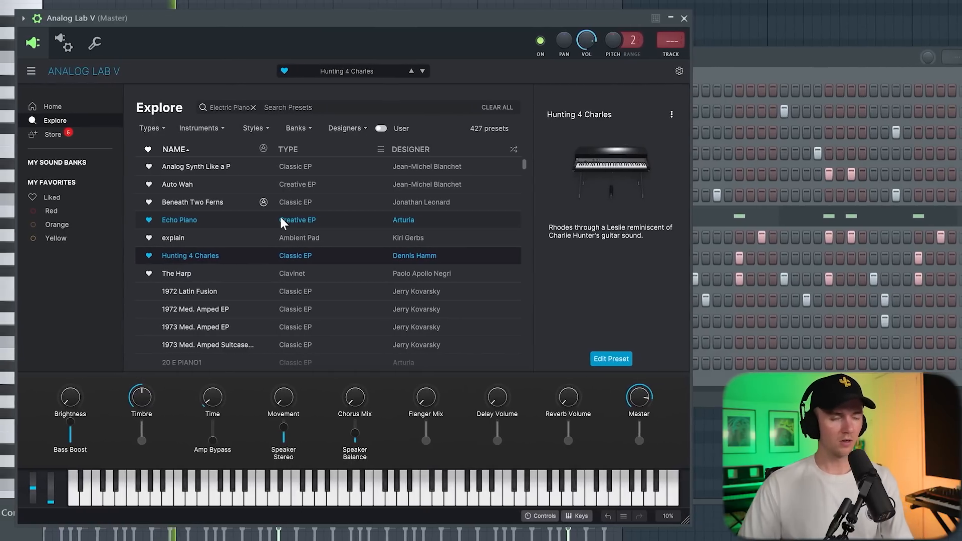
Step: Move two presets down from Hunting 4 Charles in the Analog Lab V electric piano list
key("Down")
key("Down")
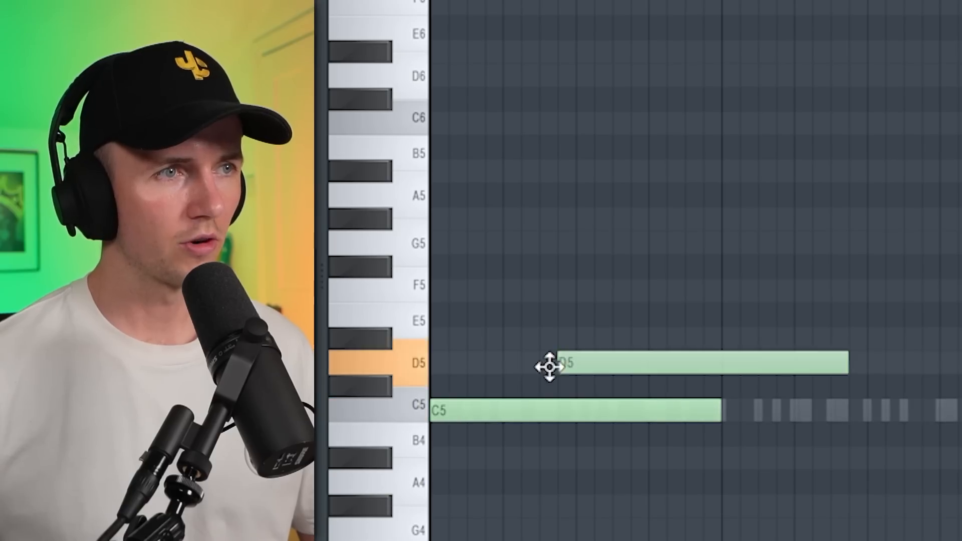
Step: Build Analog Lab V chords of A#4–D5–G5 in bar 2 and F5–G#5–C6 in bar 3, and transpose the selected notes down an octave
left_click_drag(550, 367, 421, 313)
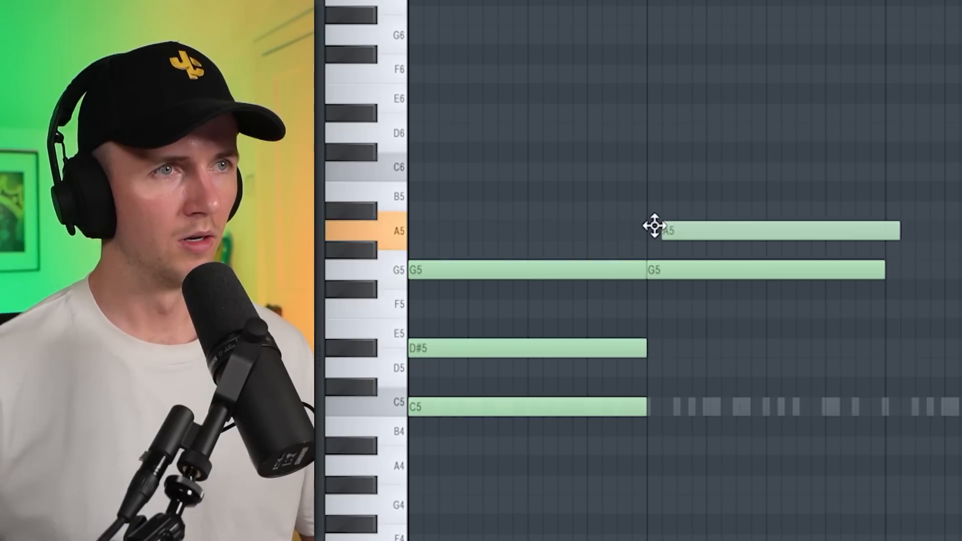
left_click_drag(653, 224, 650, 198)
left_click_drag(526, 127, 525, 169)
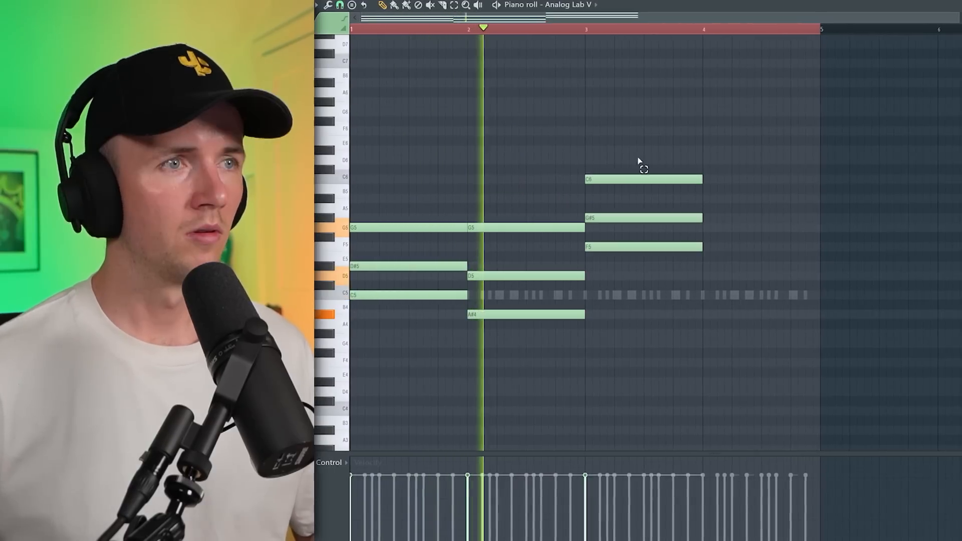
key("ctrl+Down")
key("ctrl+d")
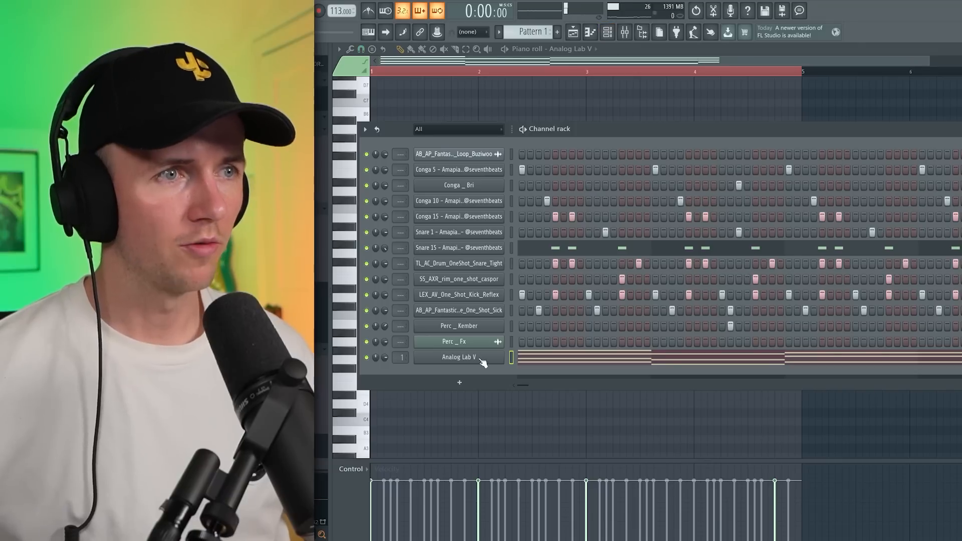
Step: Review the settings of the Analog Lab V animate preset and close the plugin window
left_click(479, 359)
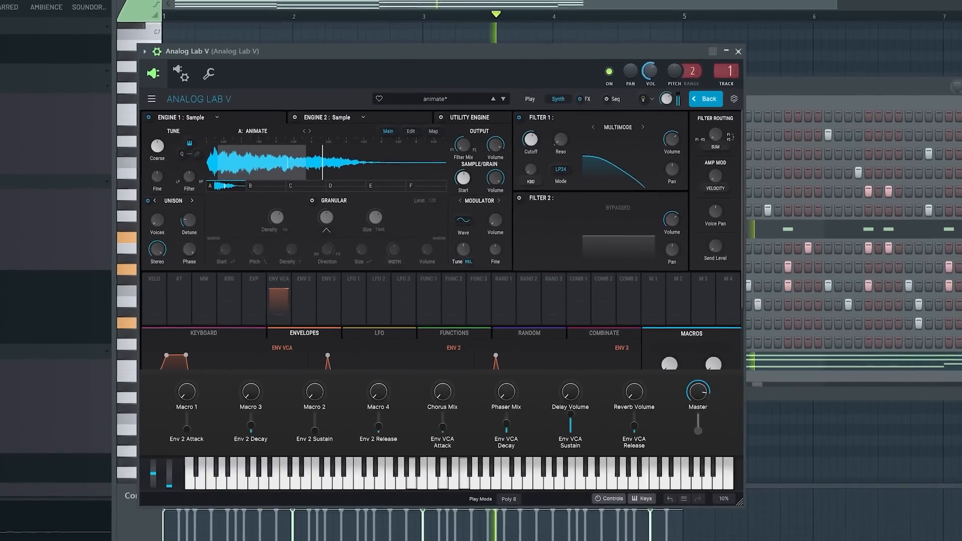
left_click(738, 50)
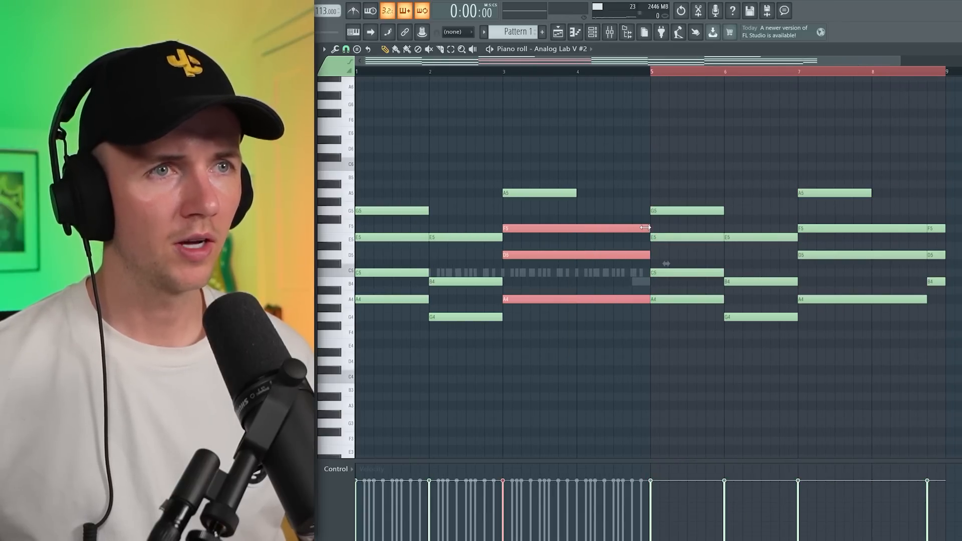
Step: Copy the Analog Lab V #2 chords from the first four bars to bars 5–8 and raise the final bass note to B3
left_click(471, 221, "ctrl")
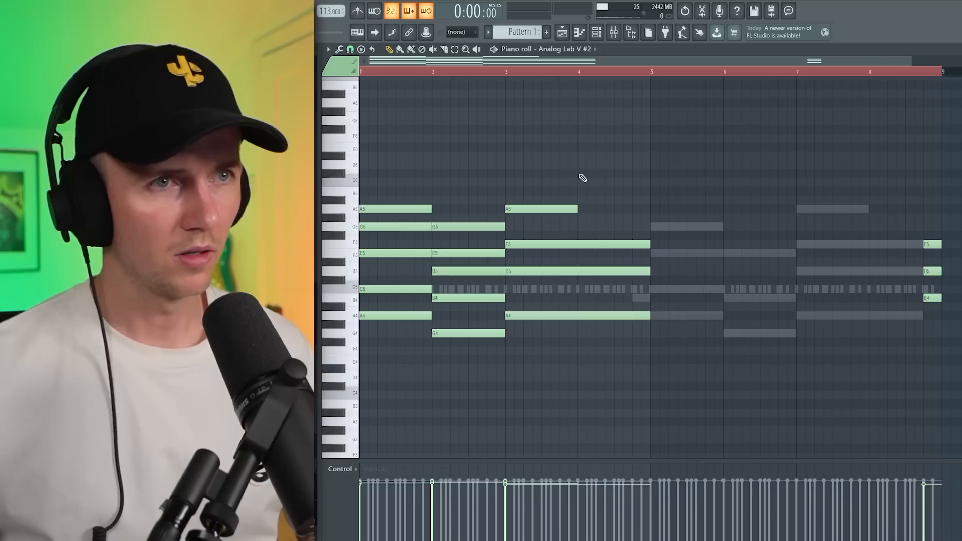
left_click_drag(660, 161, 369, 387)
left_click_drag(398, 206, 638, 204)
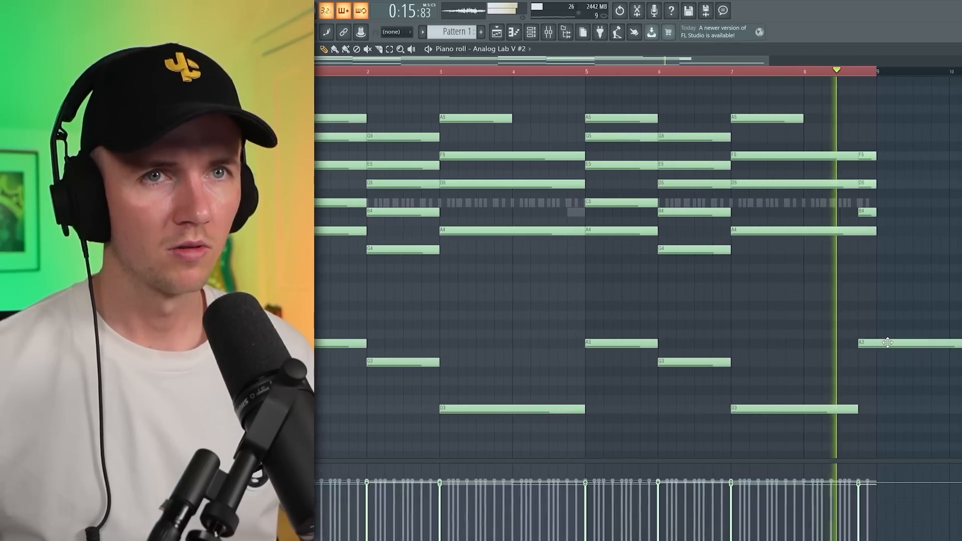
left_click_drag(884, 343, 882, 326)
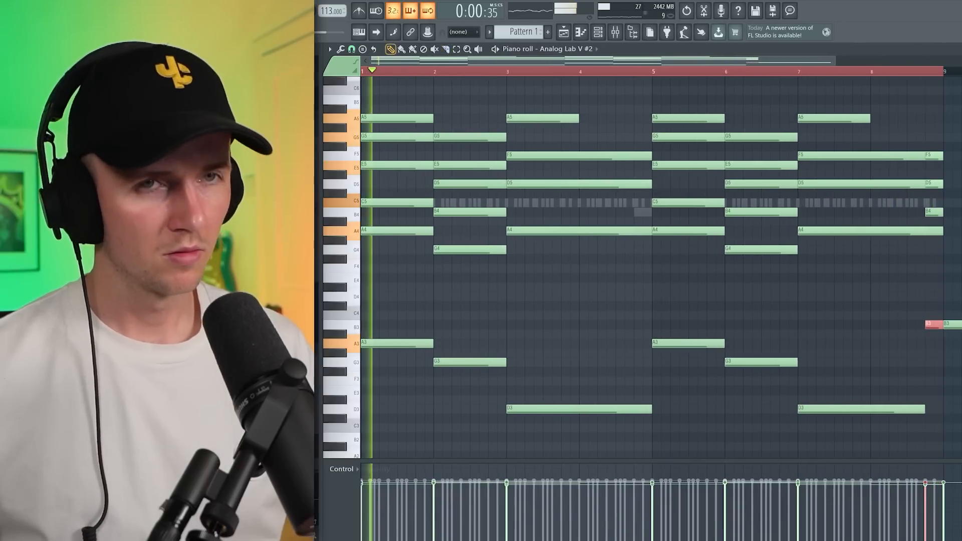
Step: Strum all the Analog Lab V #2 notes with Preserve end enabled and randomize them
key("ctrl+a")
key("alt+s")
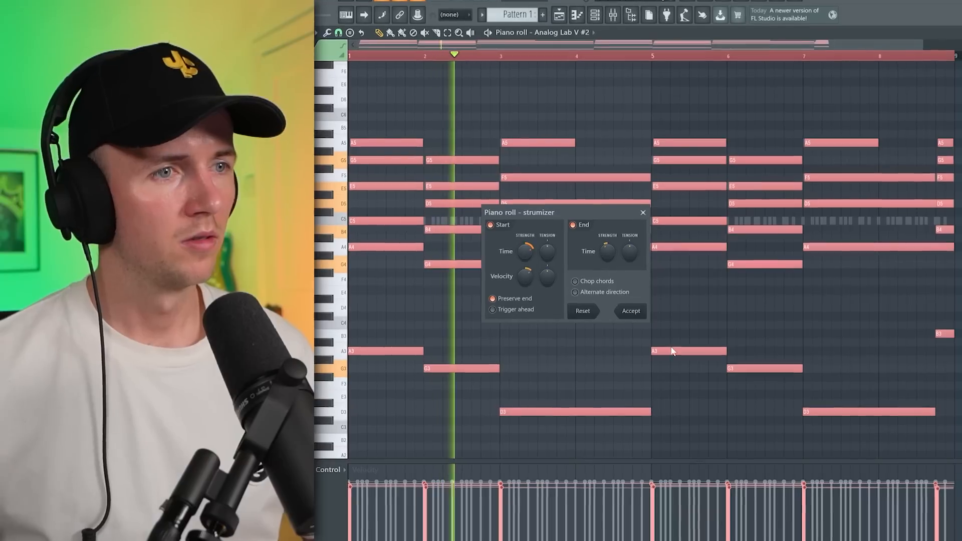
left_click(631, 310)
key("alt+r")
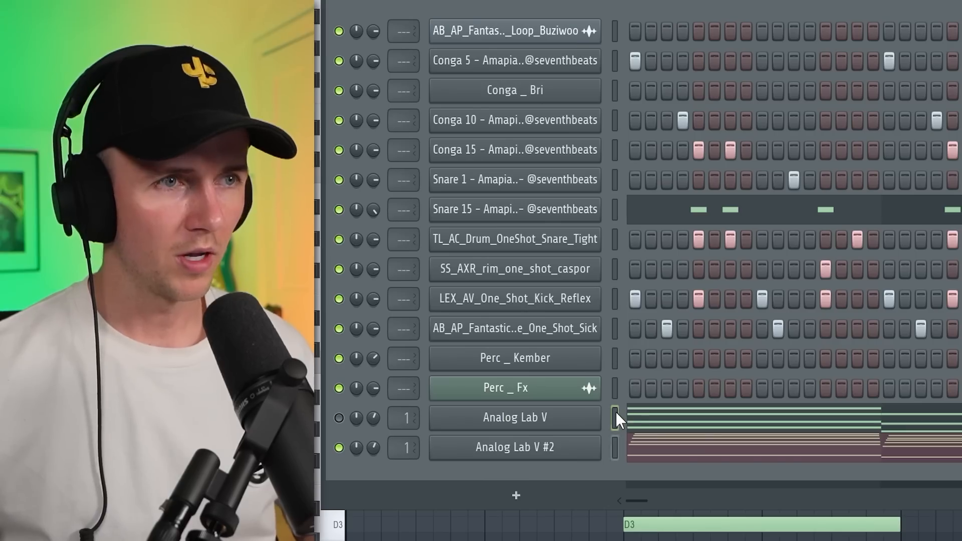
Step: Unmute the Analog Lab V channel for playback and clone the Analog Lab V #2 channel
left_click(339, 419)
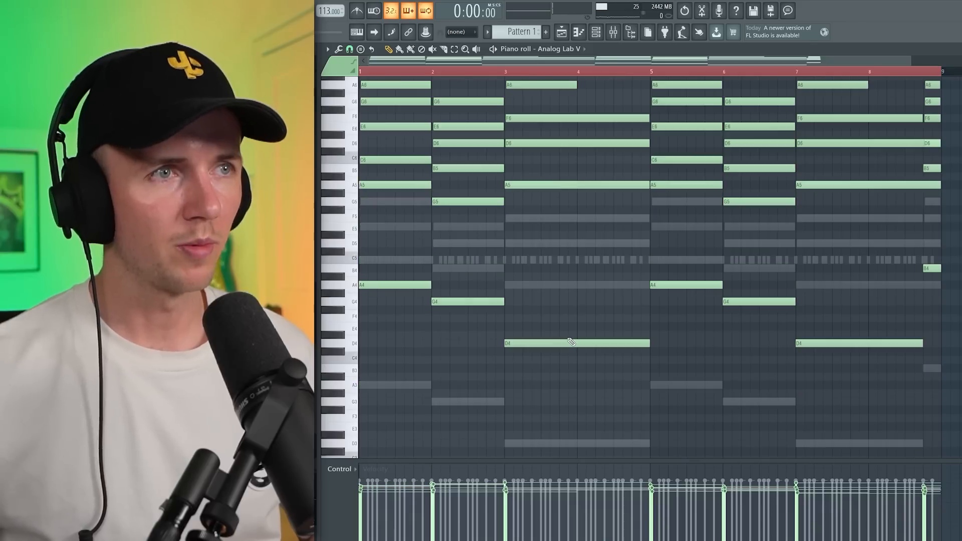
key("space")
left_click(596, 33)
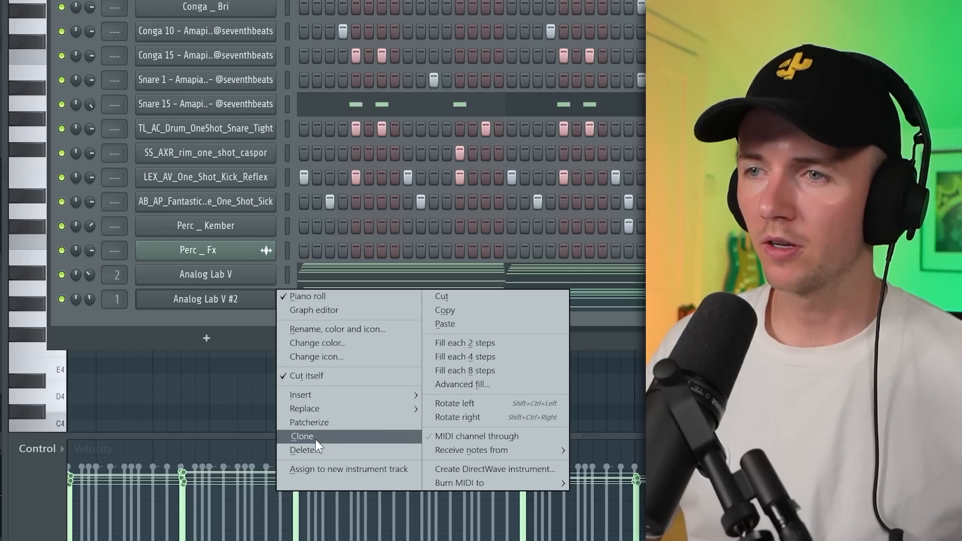
left_click(303, 436)
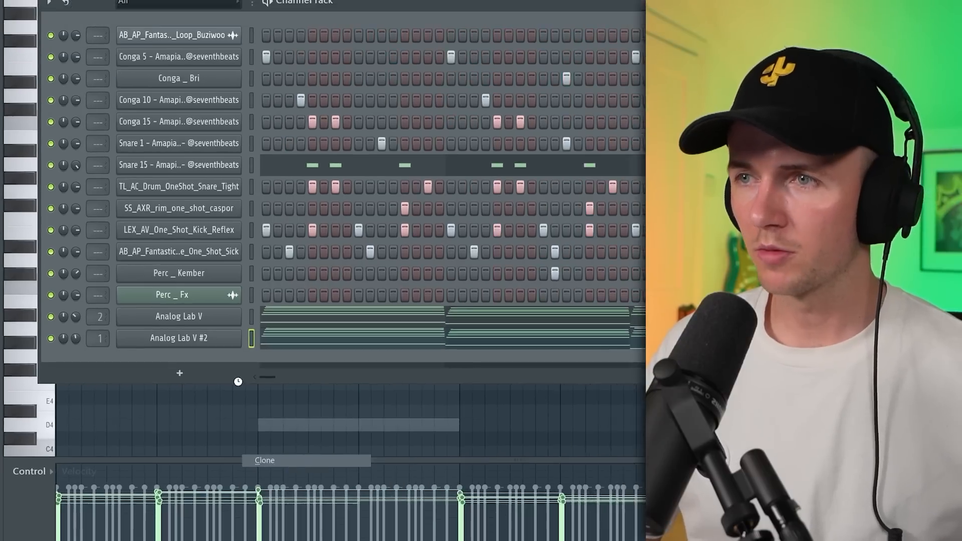